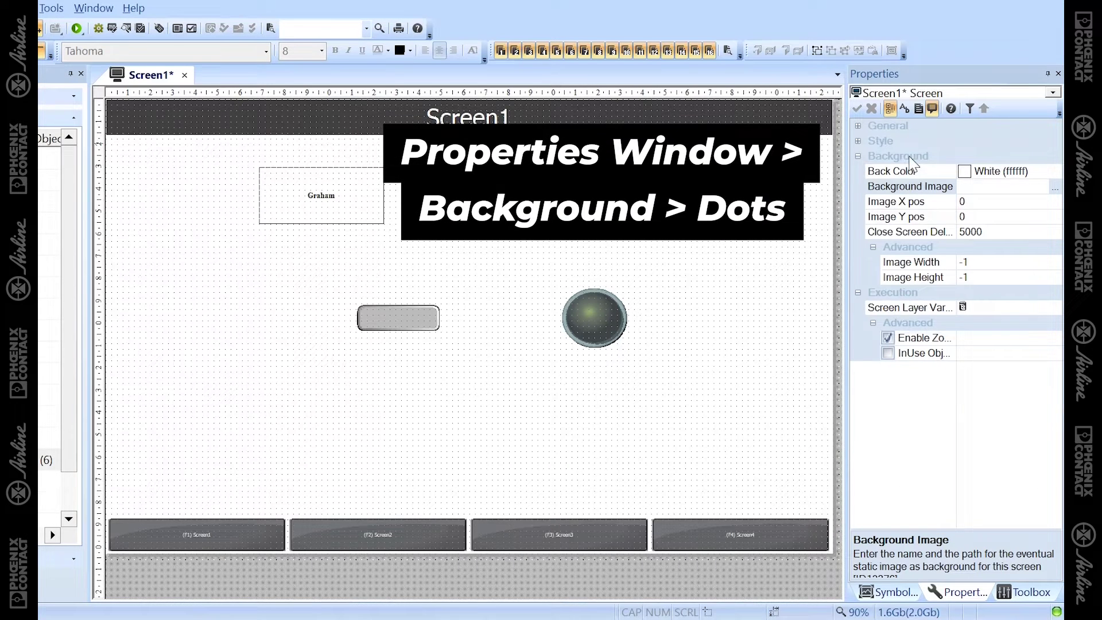
Open the screen background file chooser, then cancel it without choosing an image.
{"action": "left_click", "coordinate": [1055, 186]}
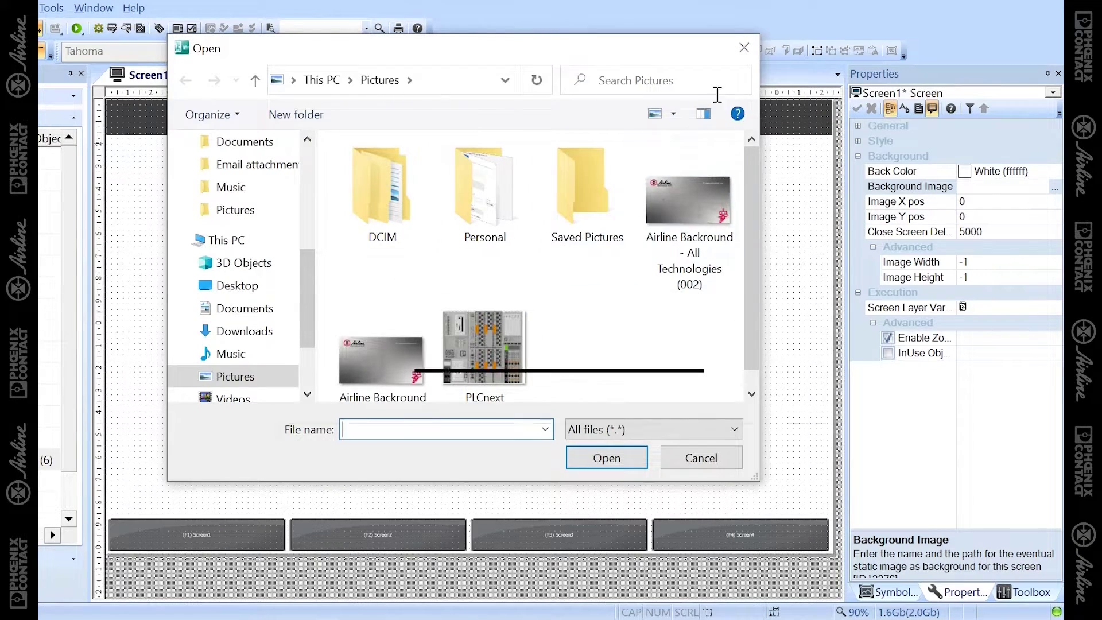
{"action": "left_click", "coordinate": [700, 458]}
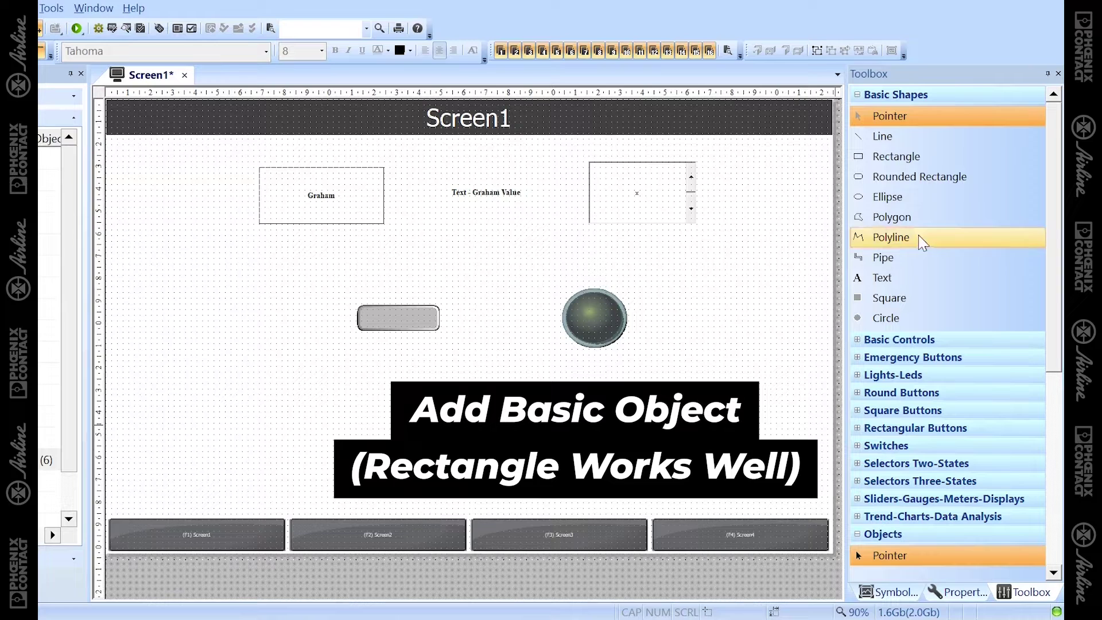
Draw a rectangle in Screen1's lower left and give it the PLCnext picture as its static image.
{"action": "left_click", "coordinate": [900, 157]}
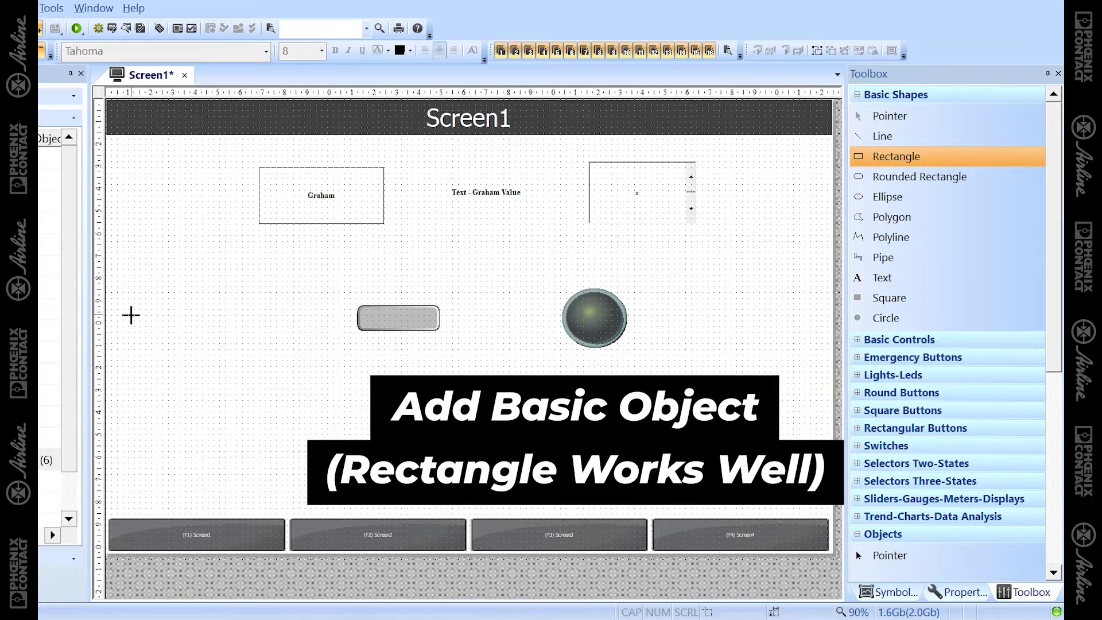
{"action": "left_click_drag", "start_coordinate": [129, 309], "coordinate": [328, 474]}
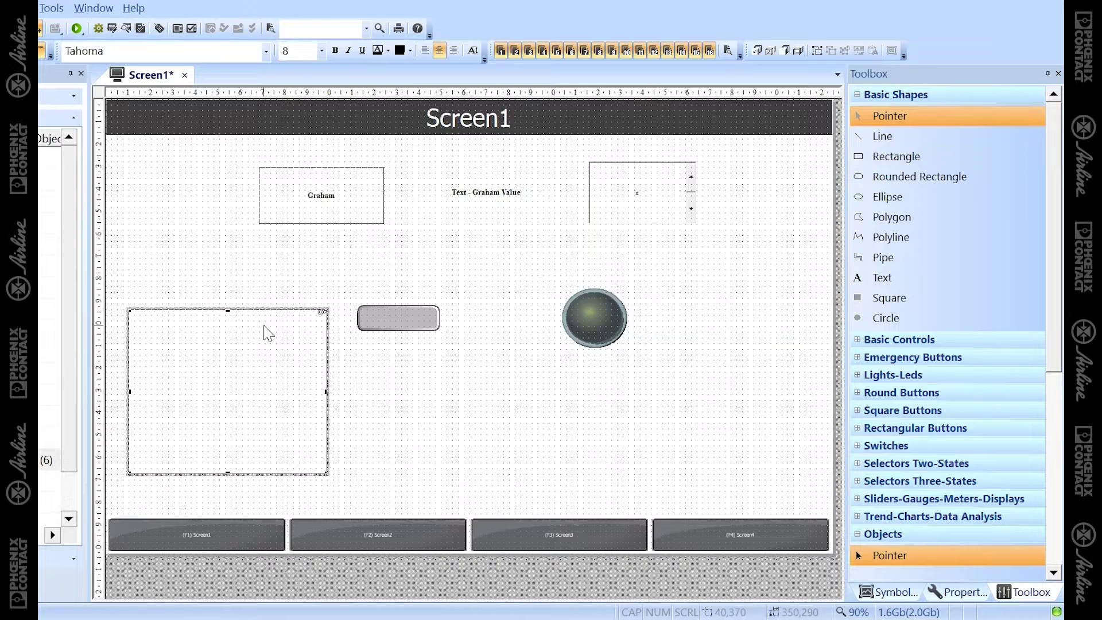
{"action": "left_click", "coordinate": [964, 593]}
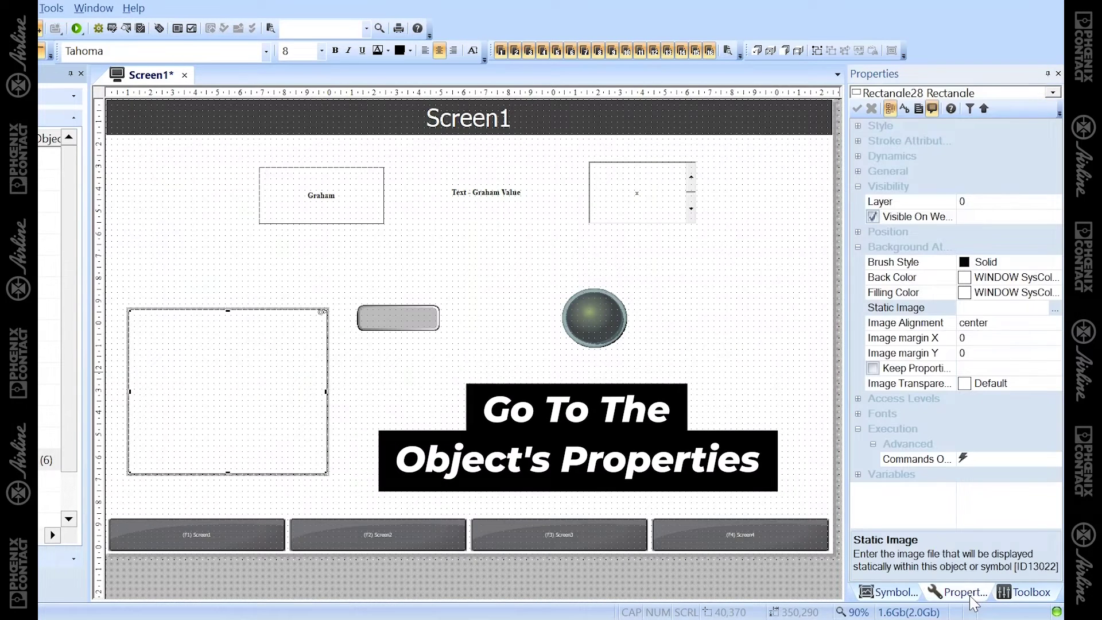
{"action": "left_click", "coordinate": [928, 250]}
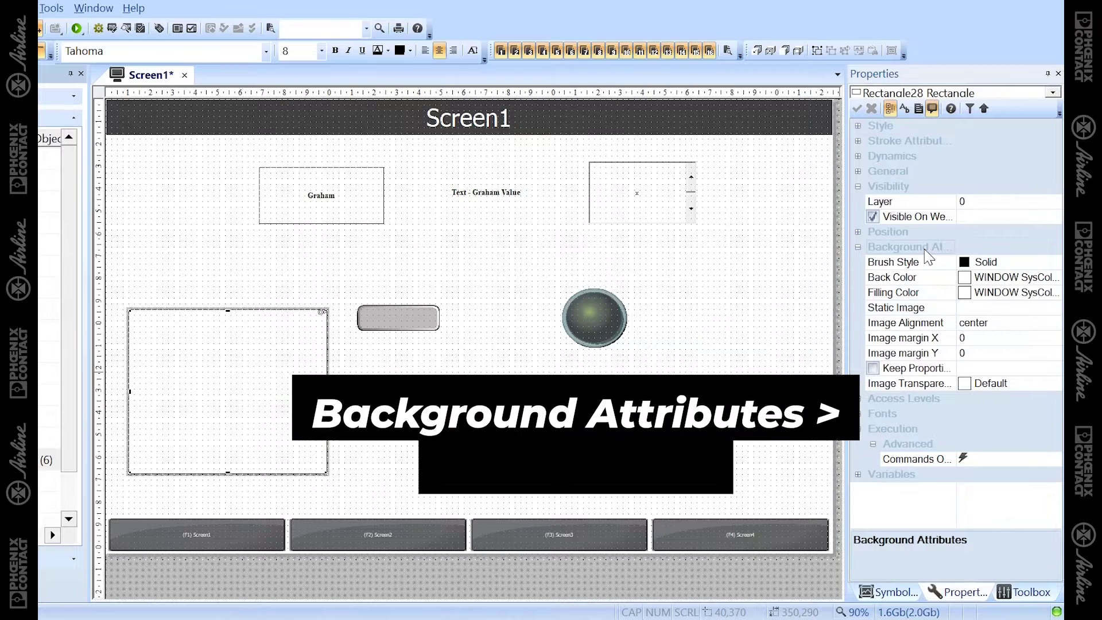
{"action": "left_click", "coordinate": [911, 312]}
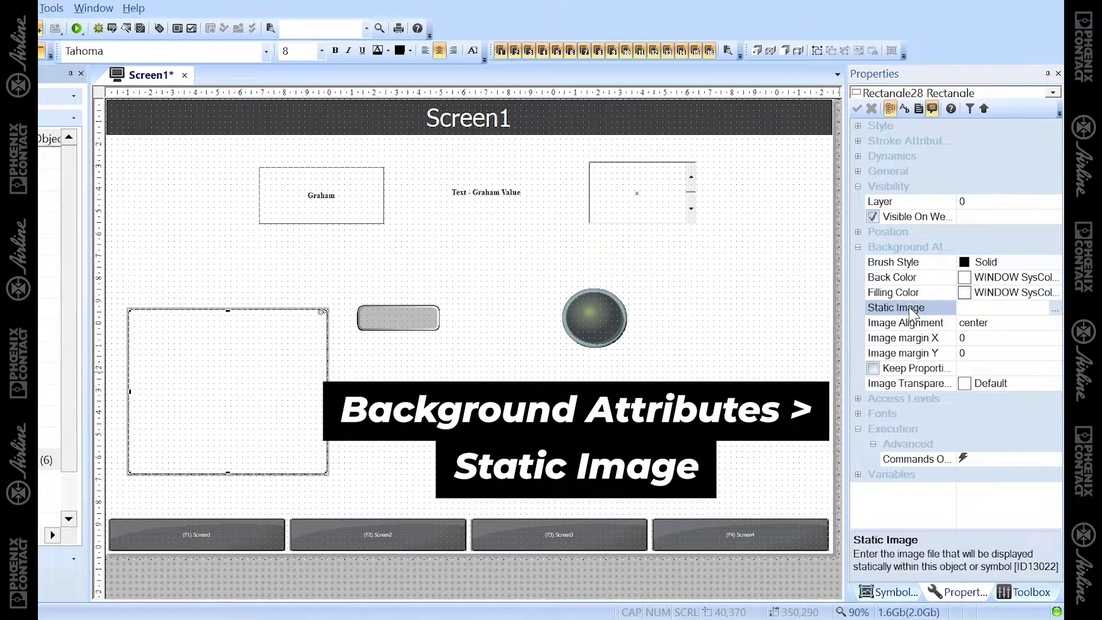
{"action": "left_click", "coordinate": [1055, 308]}
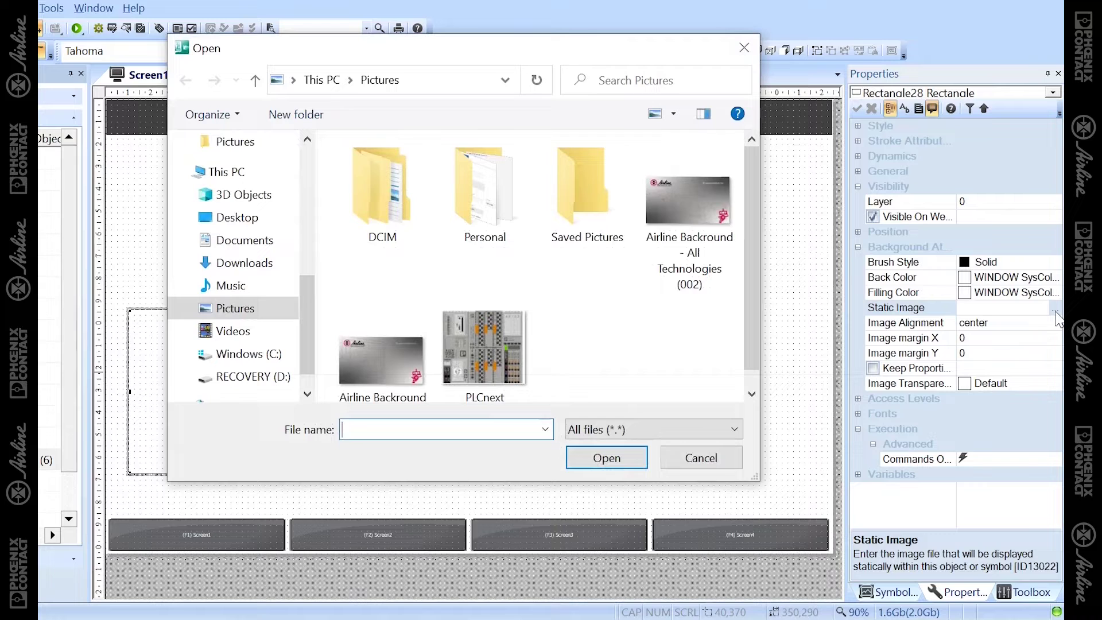
{"action": "double_click", "coordinate": [489, 323]}
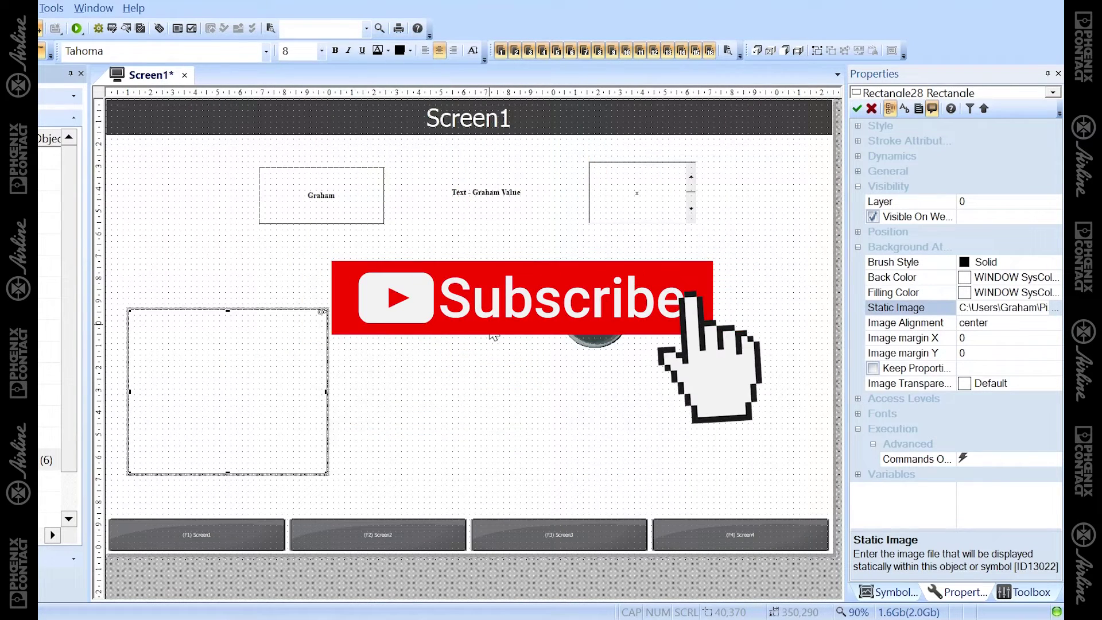
{"action": "left_click", "coordinate": [409, 392]}
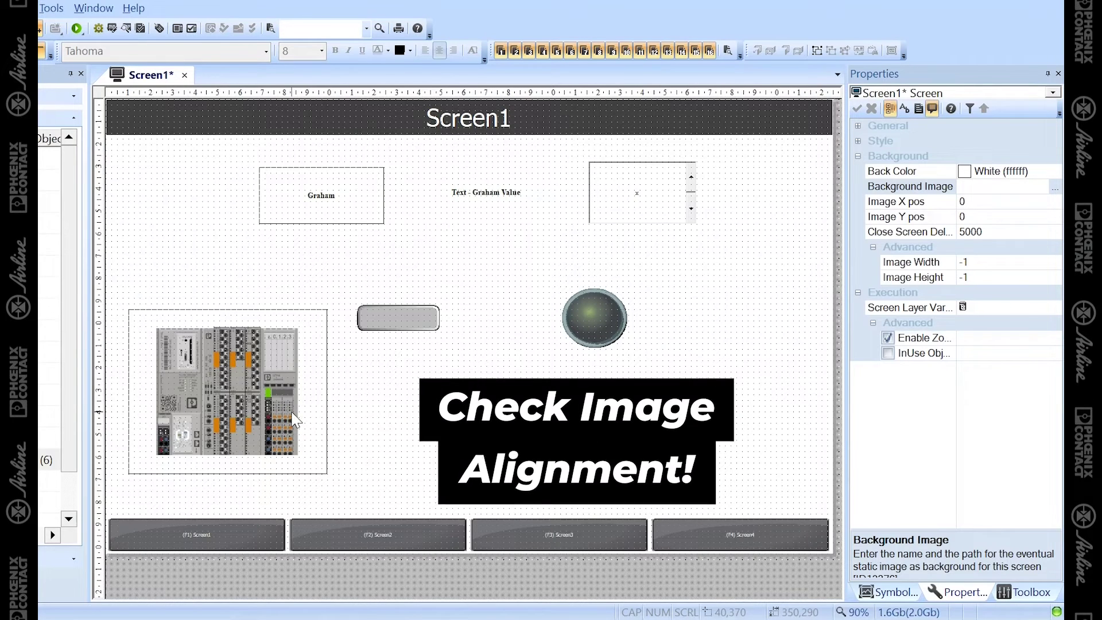
Set the PLCnext rectangle's Image Alignment to 'stretched'.
{"action": "left_click", "coordinate": [275, 381]}
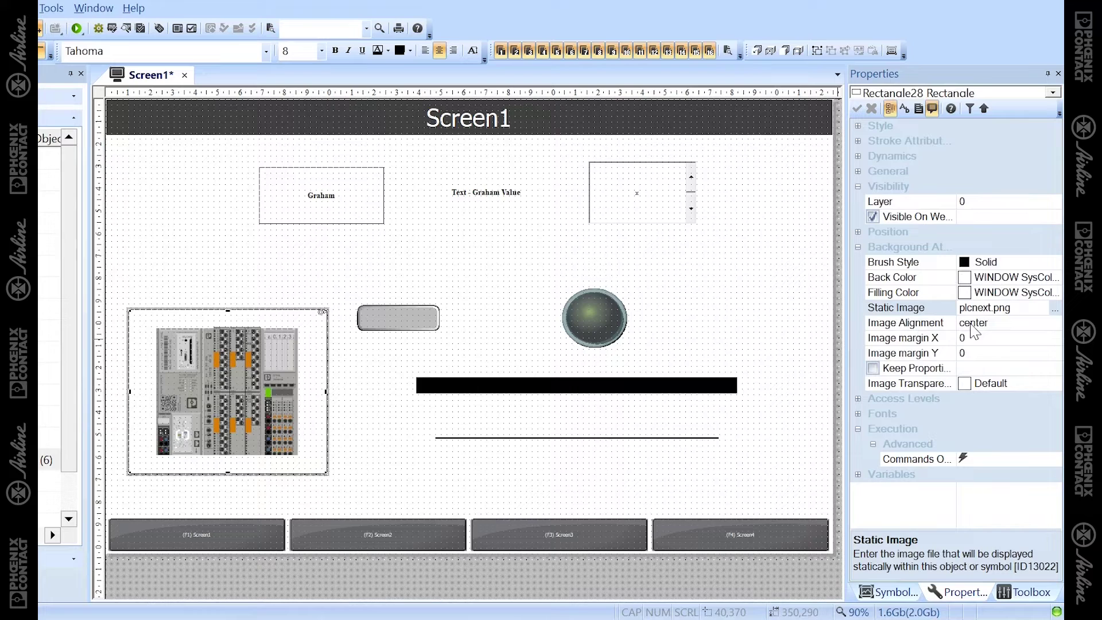
{"action": "left_click", "coordinate": [1039, 323]}
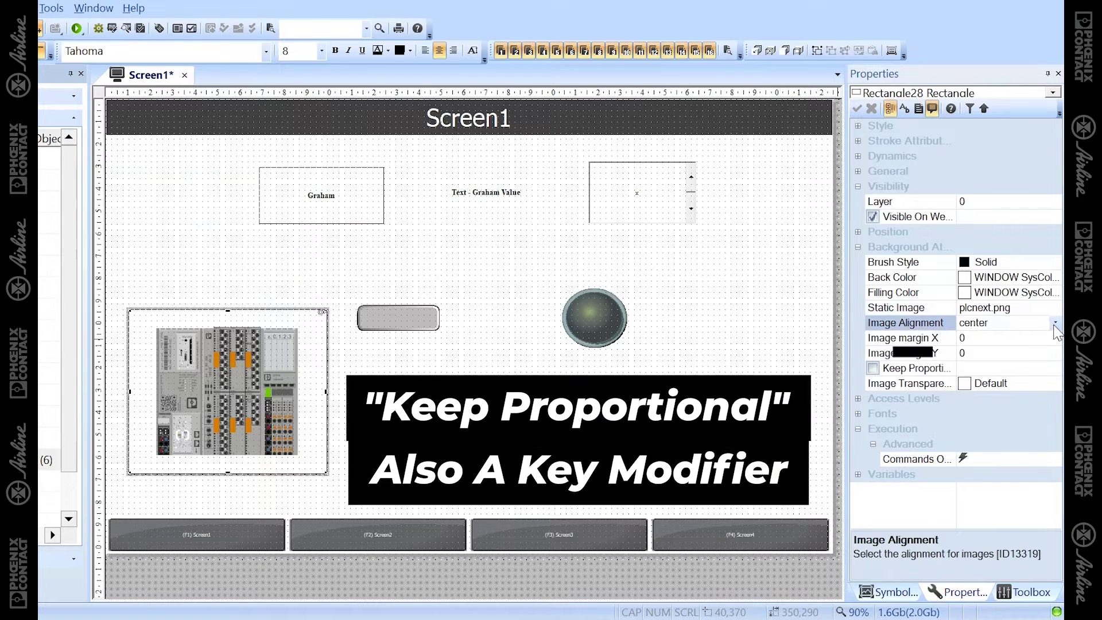
{"action": "left_click", "coordinate": [1055, 322]}
{"action": "left_click", "coordinate": [980, 338]}
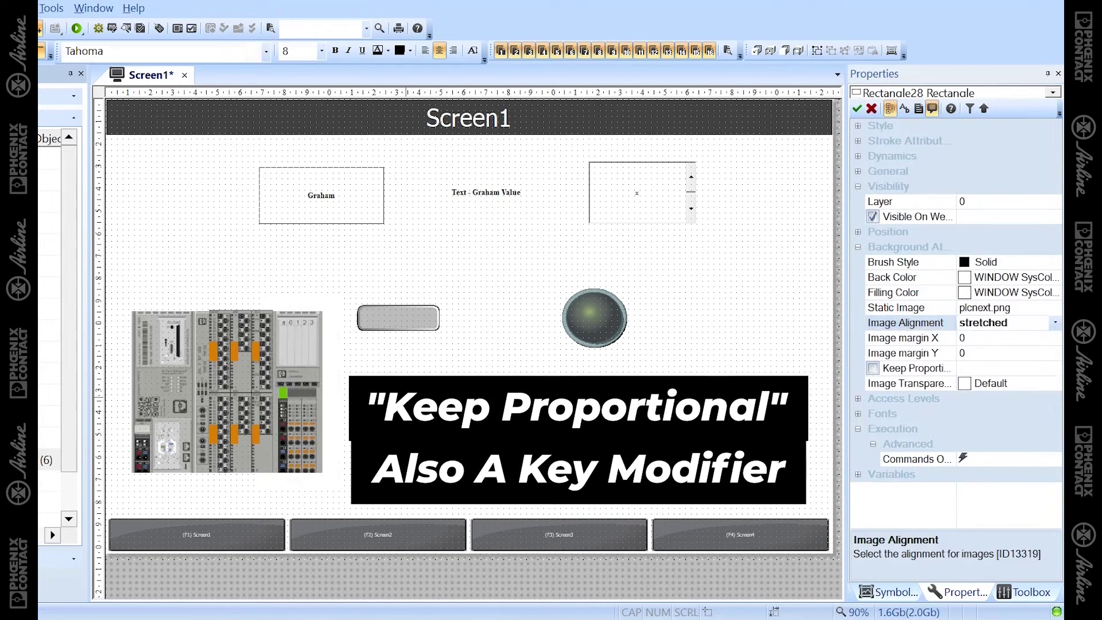
{"action": "left_click", "coordinate": [264, 294]}
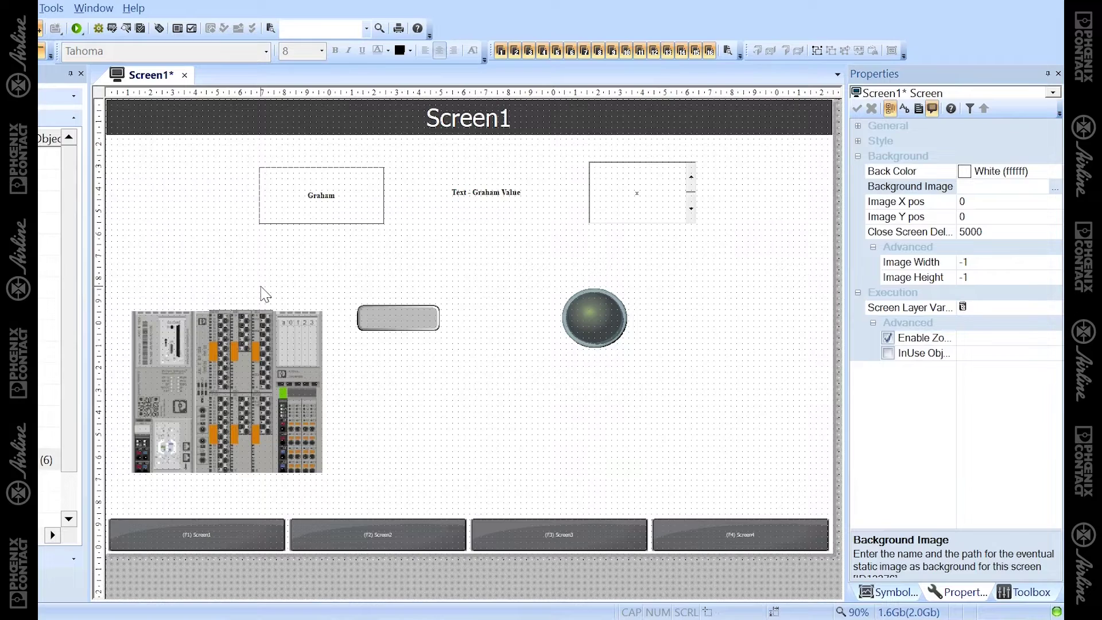